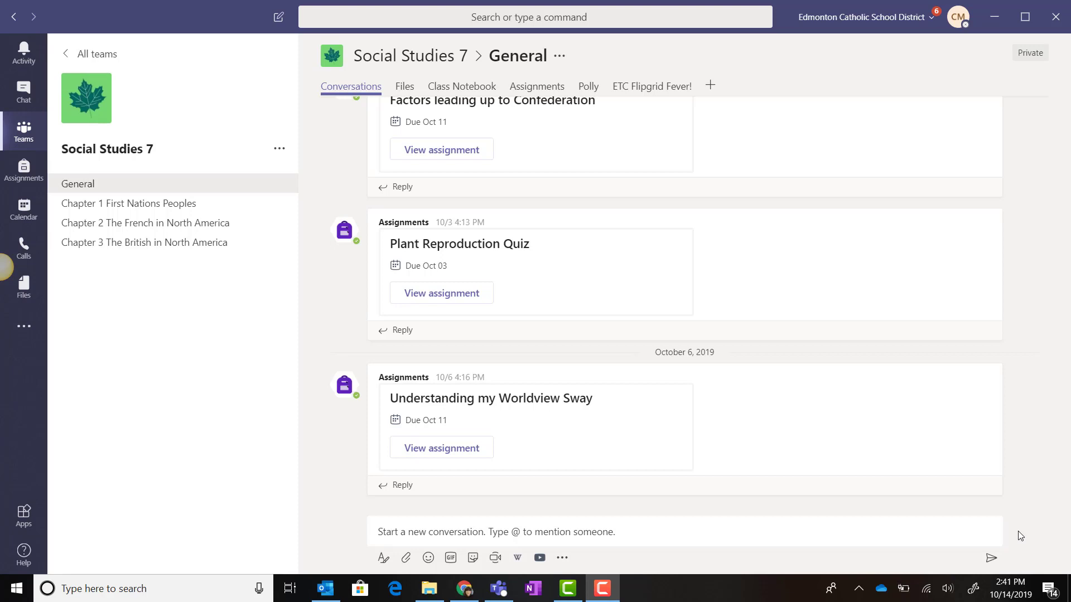
Open the Class Notebook for the General channel of the Social Studies 7 team.
left_click(901, 390)
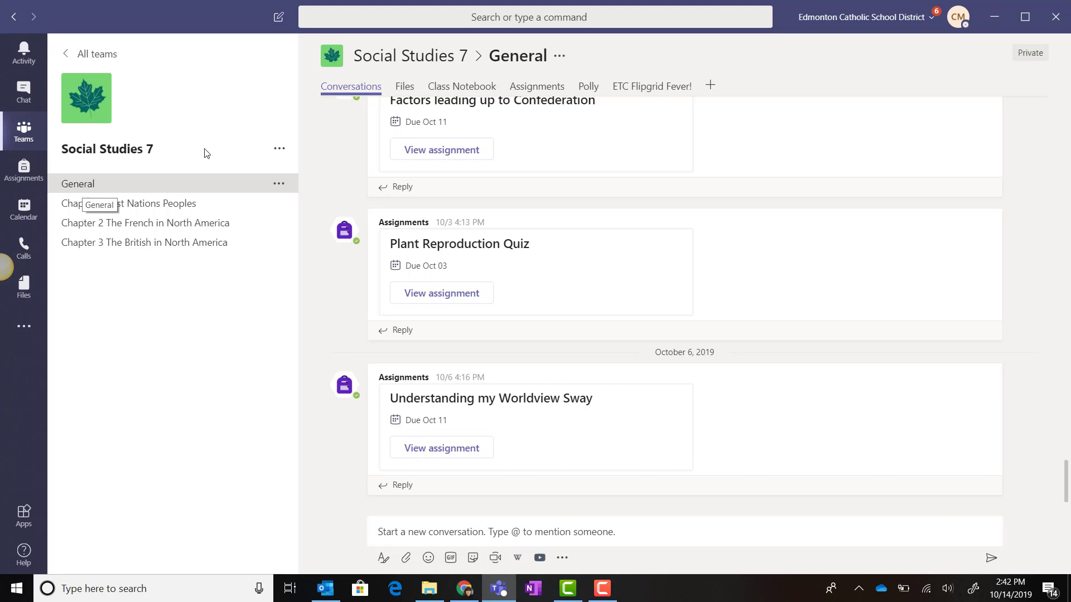
left_click(468, 91)
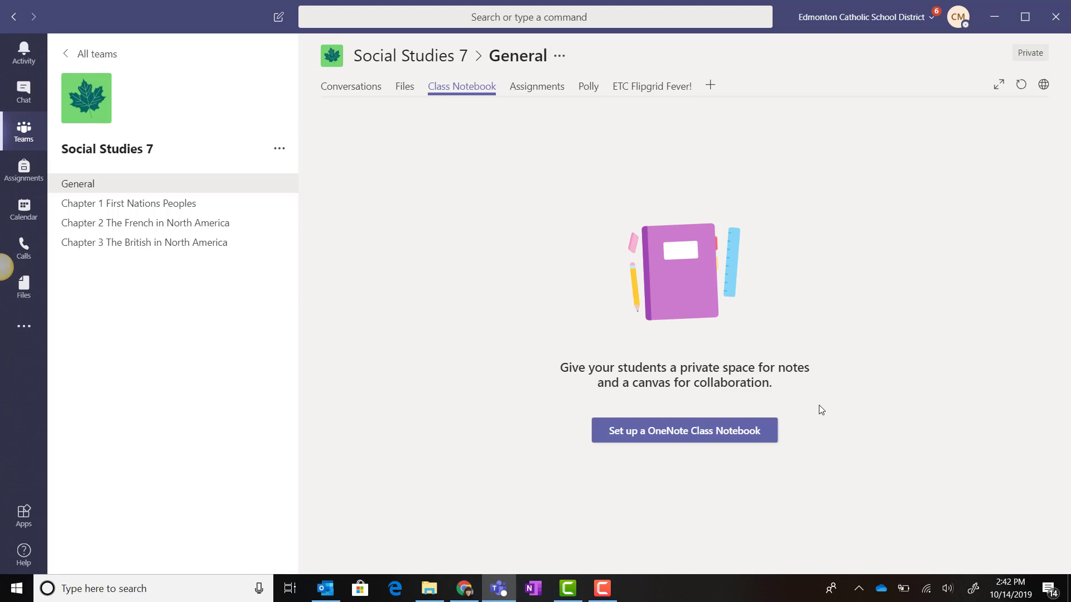
left_click(674, 439)
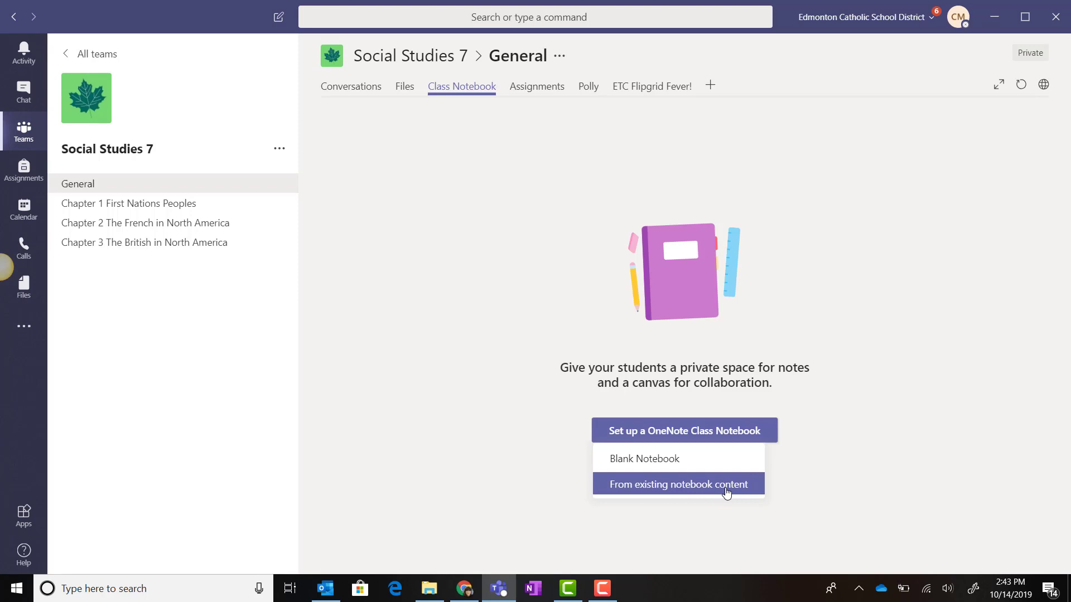
left_click(695, 494)
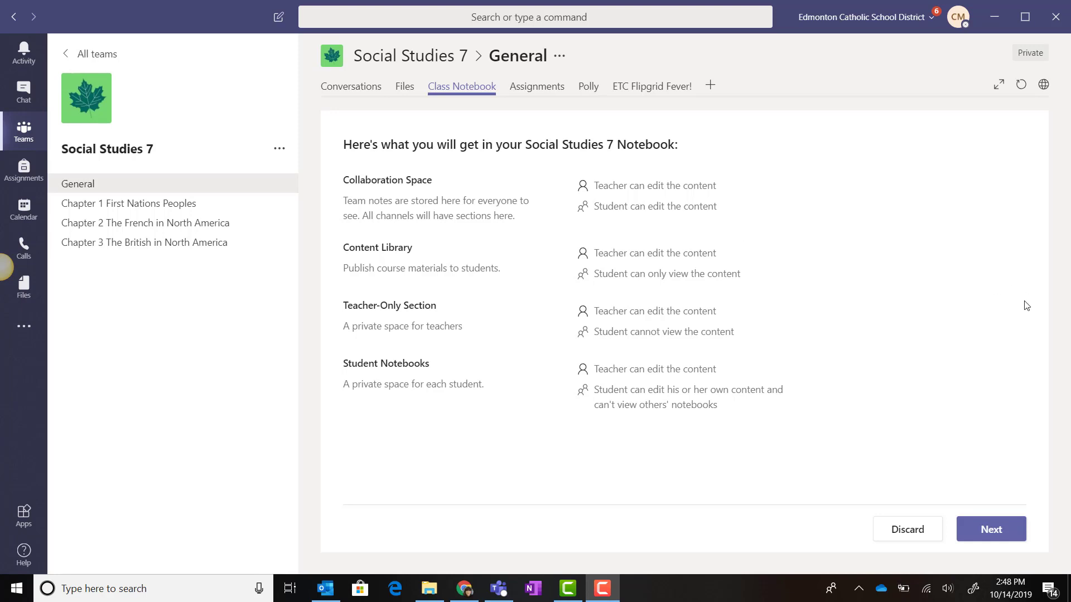
left_click(915, 529)
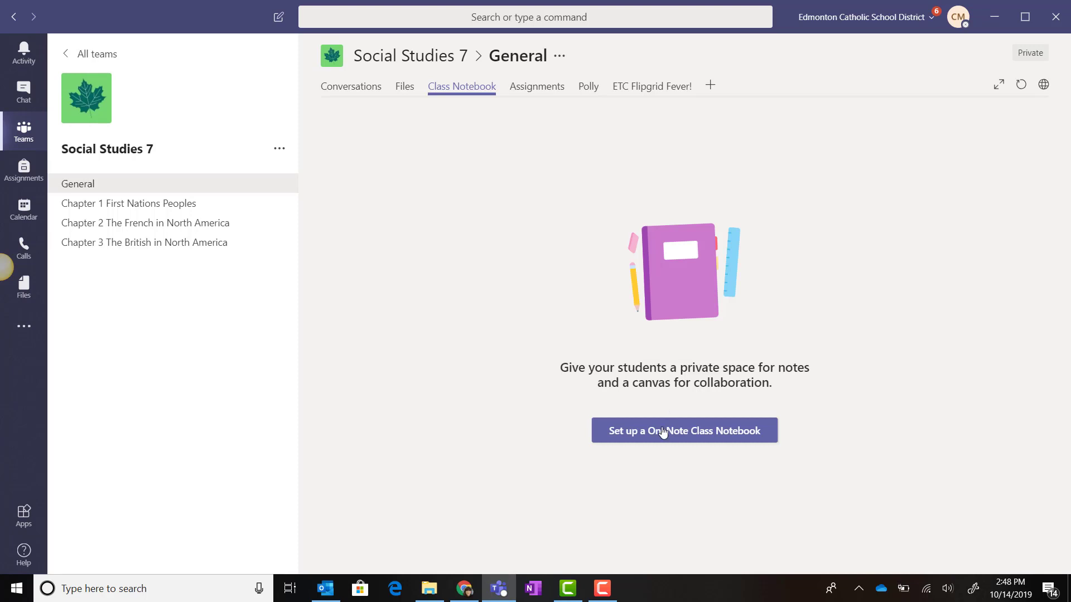
Start setting up a blank OneNote Class Notebook and continue to the sections of each student's private space.
left_click(663, 433)
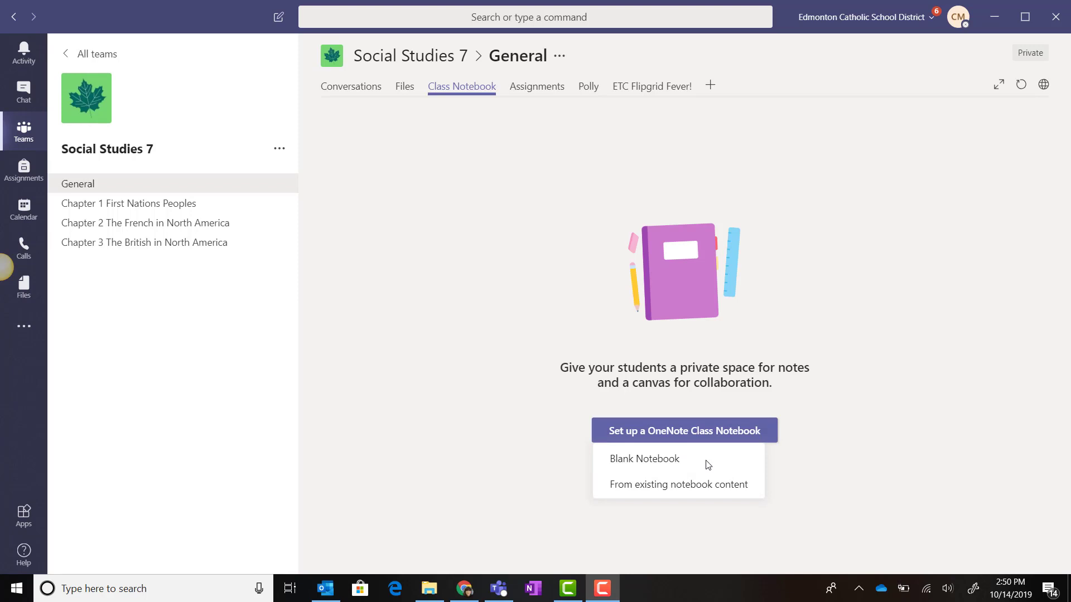
left_click(707, 464)
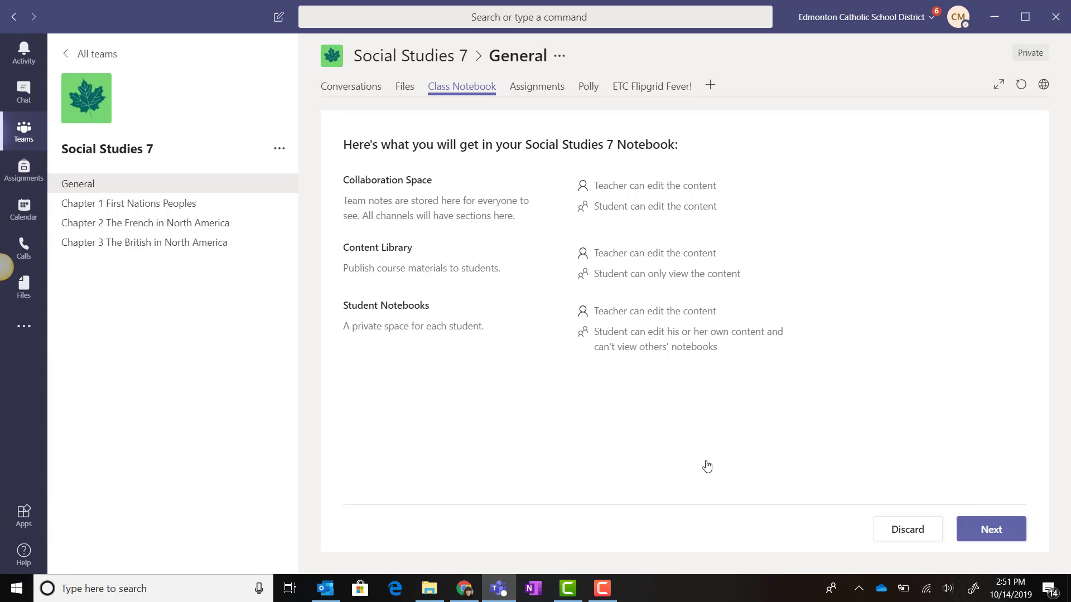
left_click(985, 538)
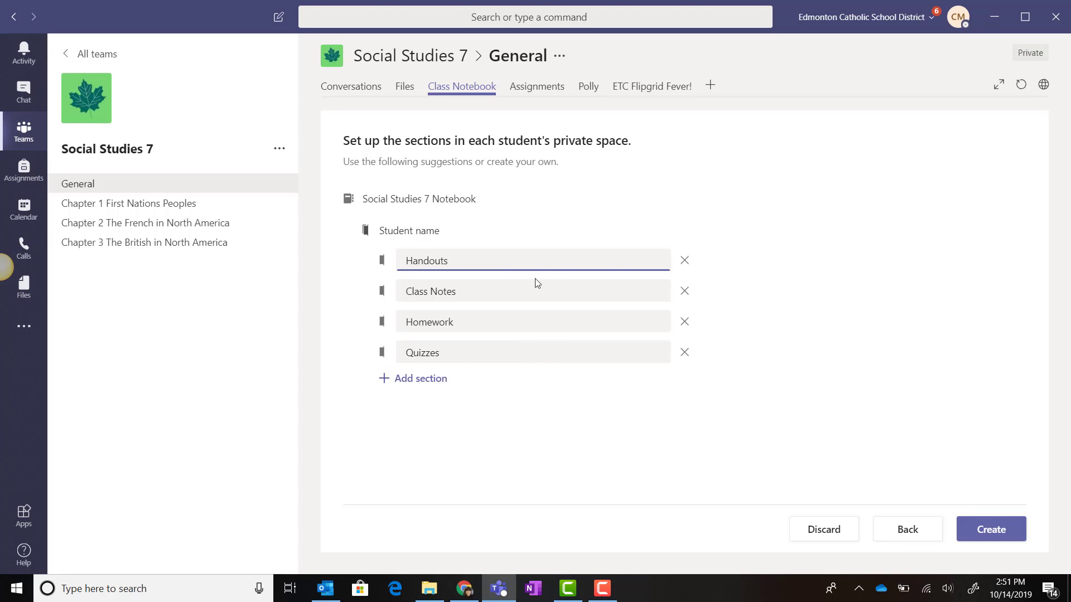
Remove the Homework section, rename Quizzes as "Quizzes and Assignments", and create the notebook.
left_click(683, 323)
left_click(512, 319)
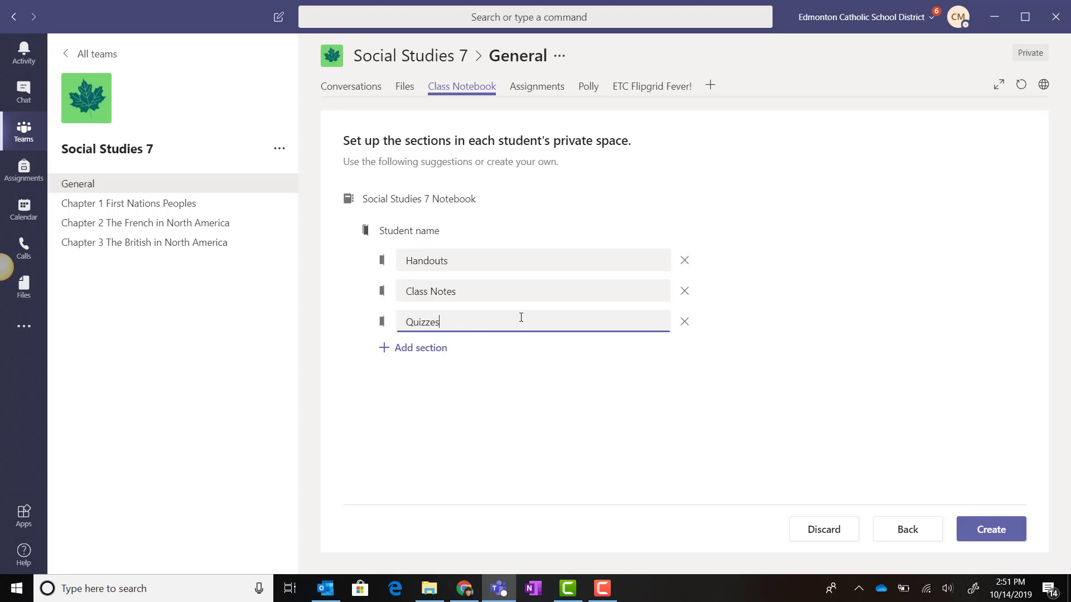
type("and Assignments")
left_click(511, 413)
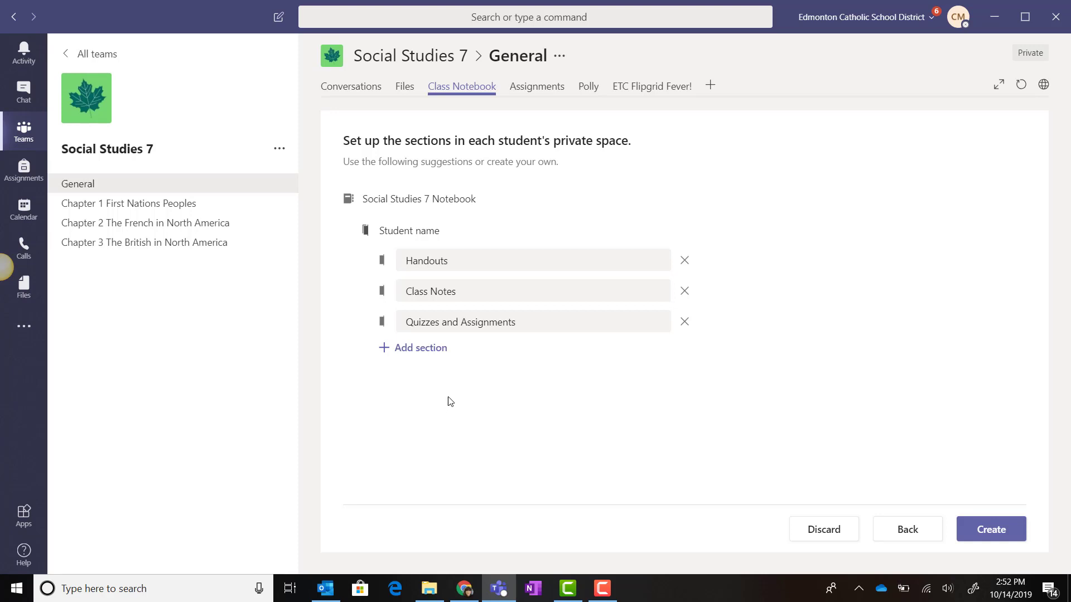
left_click(991, 531)
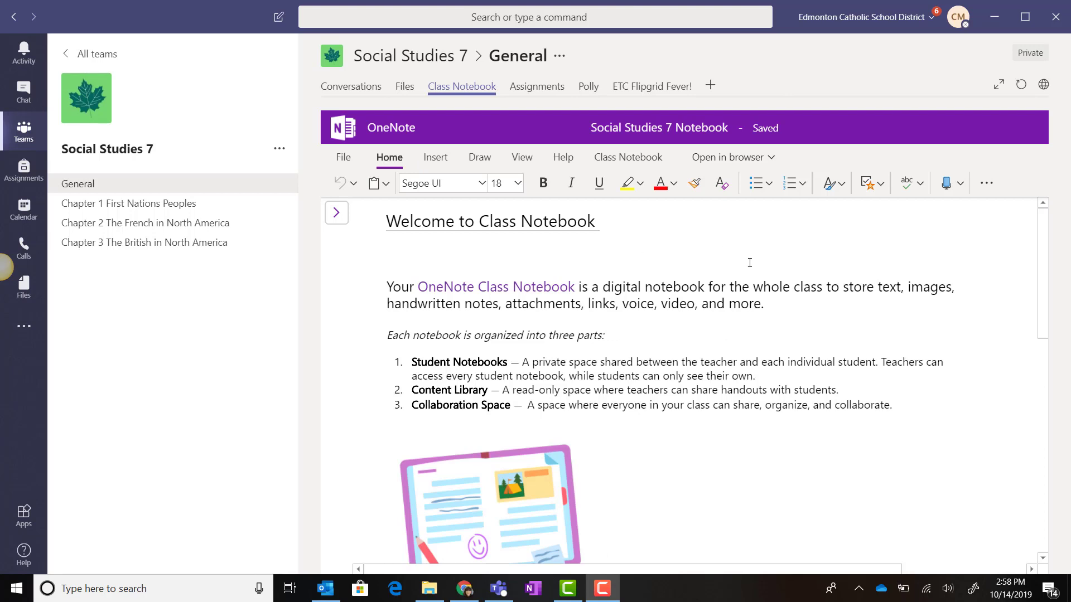
Read through the Welcome to Class Notebook page of the new notebook and return to its beginning.
scroll(750, 263, "down", 3)
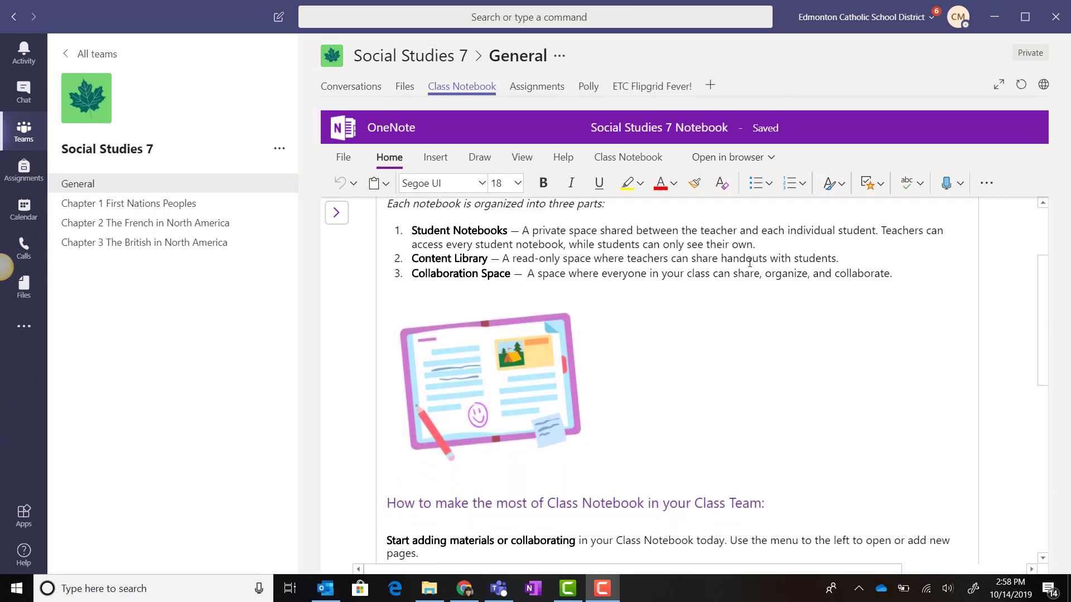
scroll(749, 263, "down", 3)
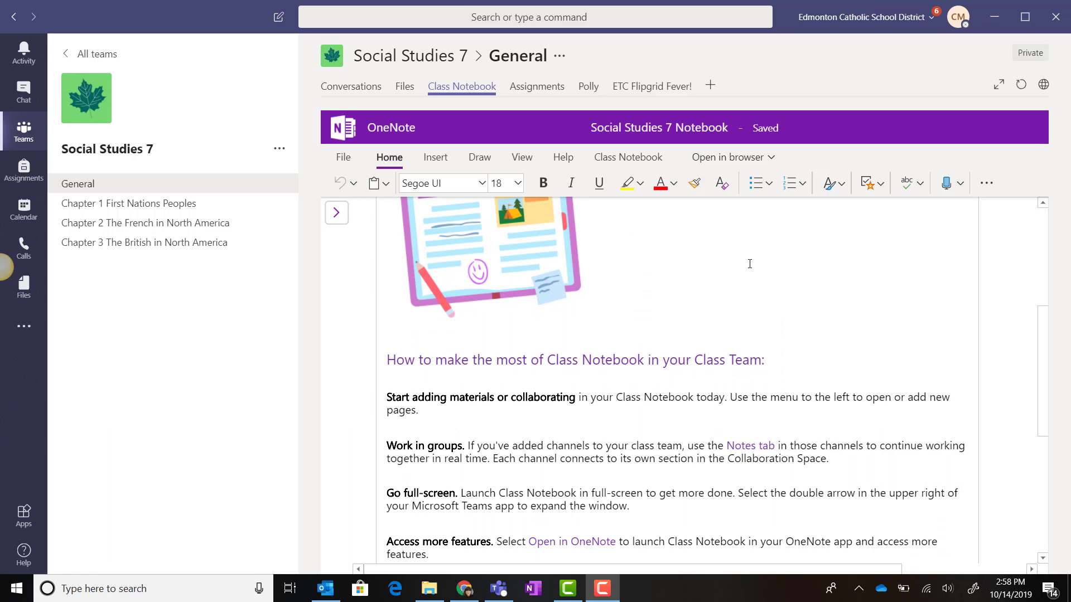
scroll(750, 265, "down", 3)
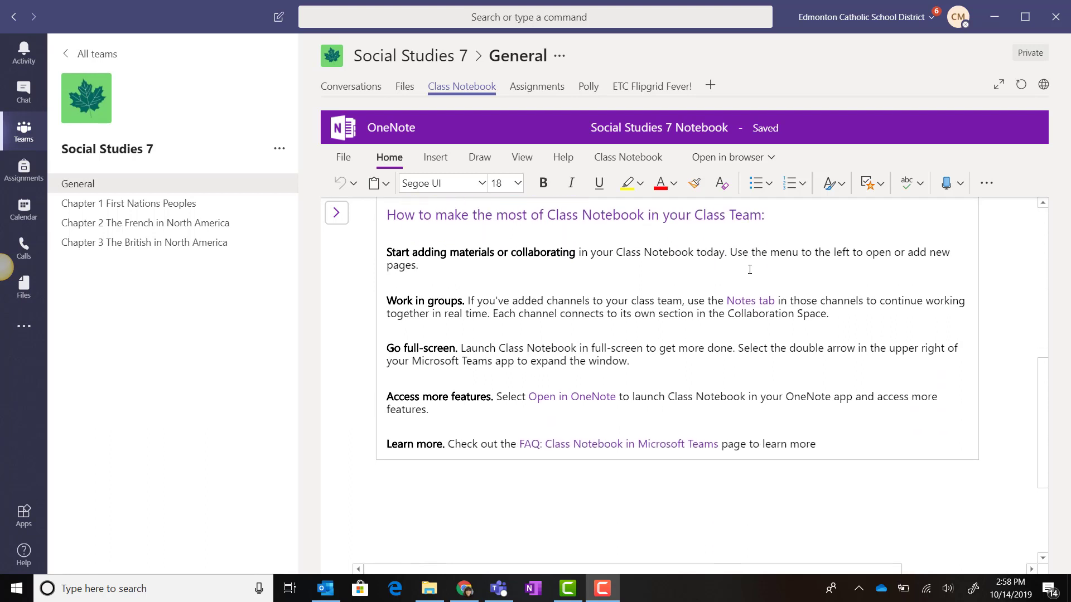
scroll(750, 269, "up", 9)
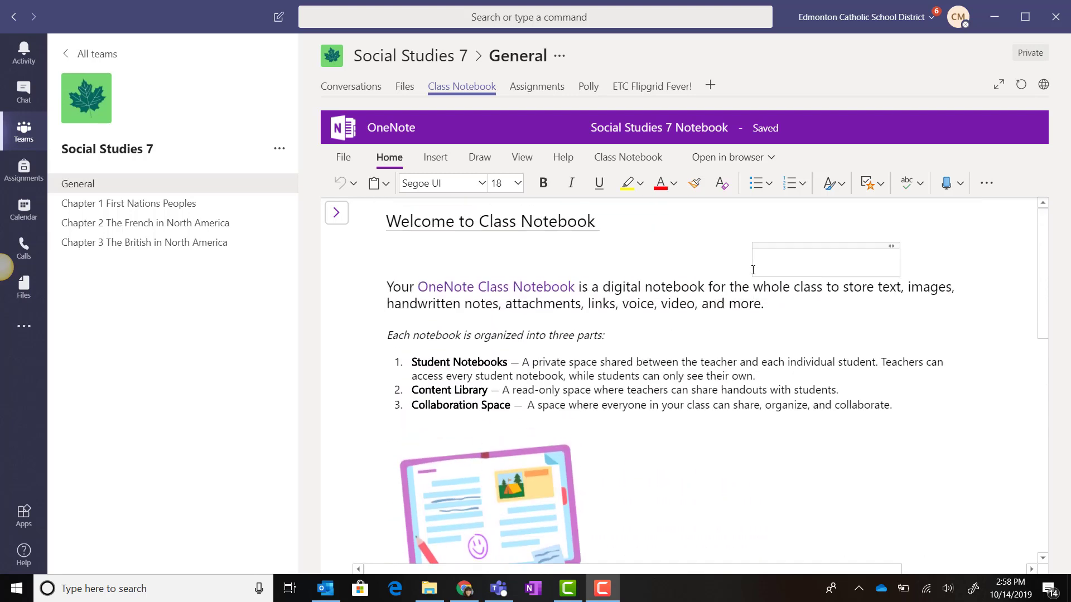
Show the notebook navigation, view the FAQ page, and expand the Collaboration Space, Content Library and student section groups.
left_click(337, 215)
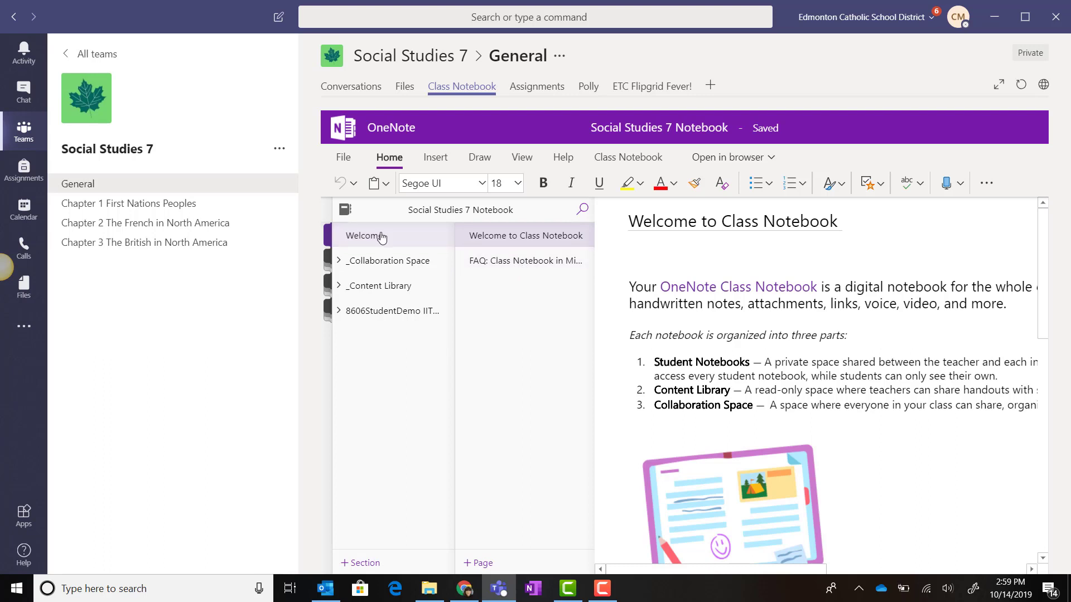
left_click(500, 265)
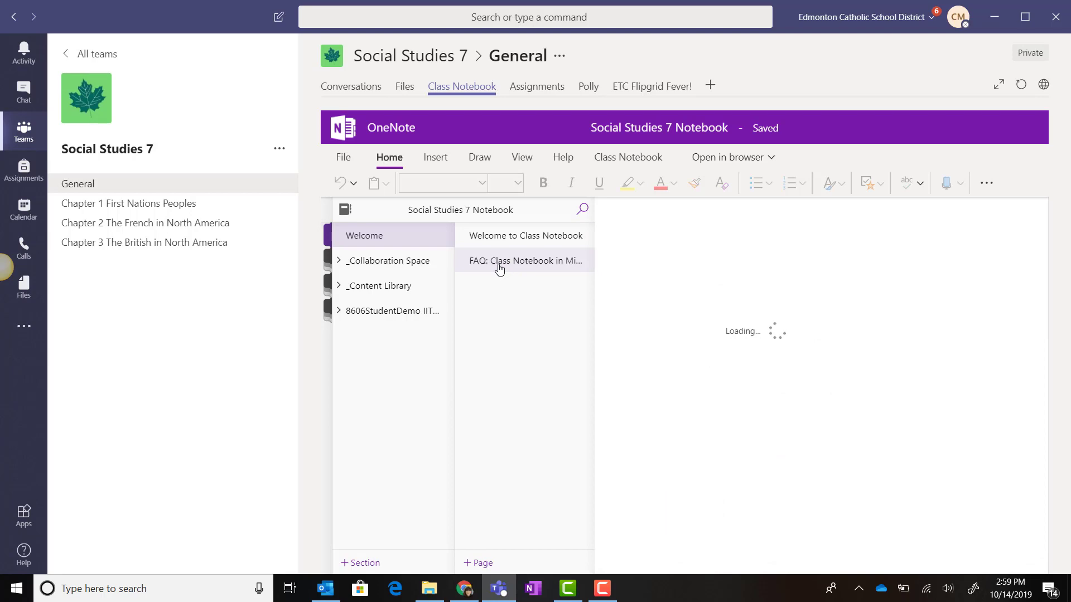
left_click(397, 261)
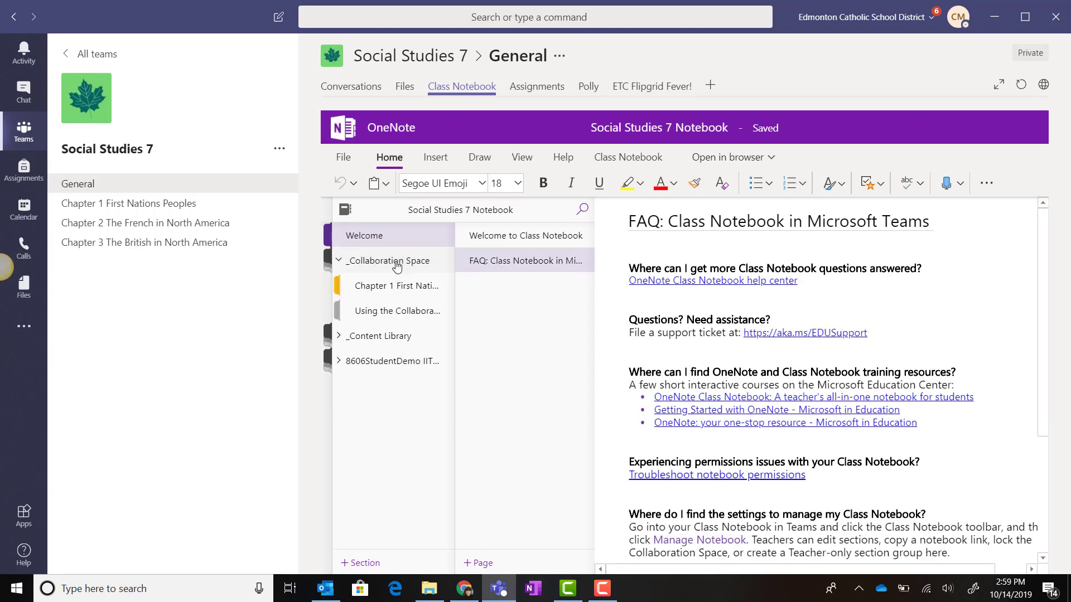
left_click(444, 335)
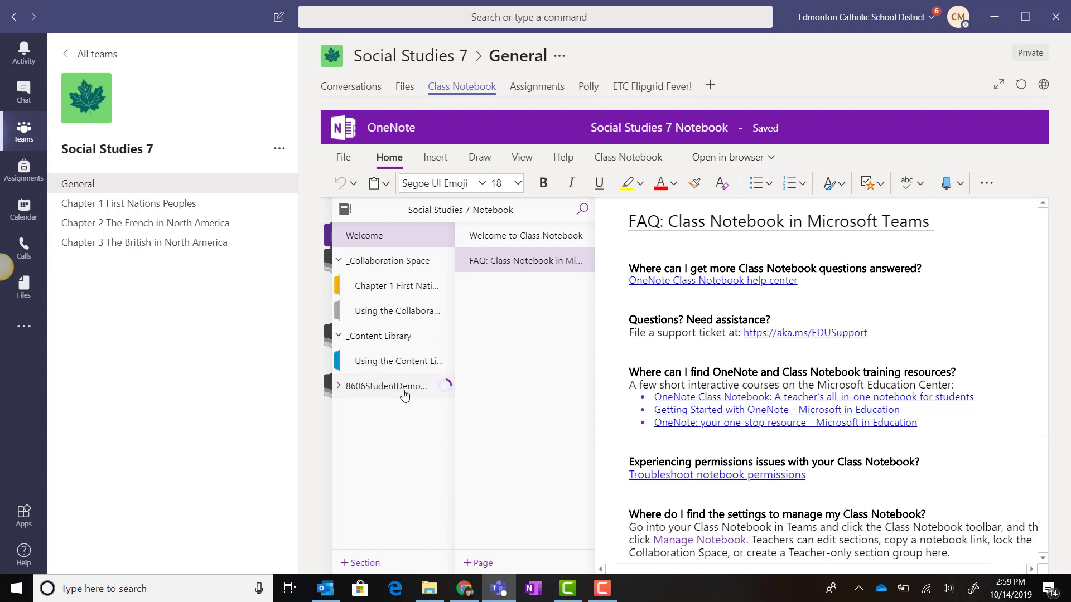
left_click(405, 390)
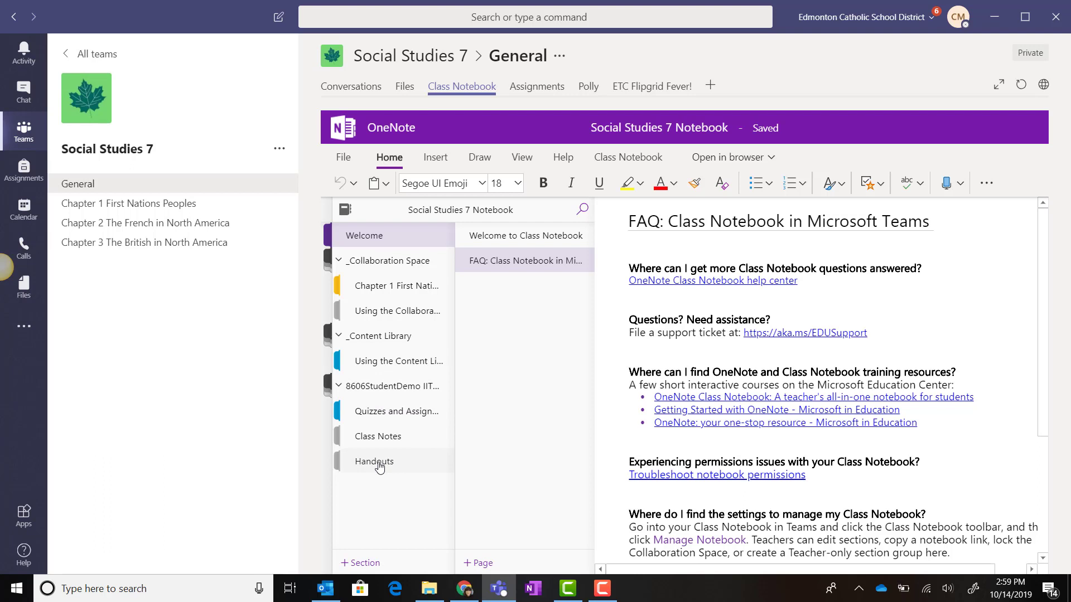
Open the Social Studies 7 Notebook in the browser and go to the Office 365 Class Notebook app from there.
left_click(721, 159)
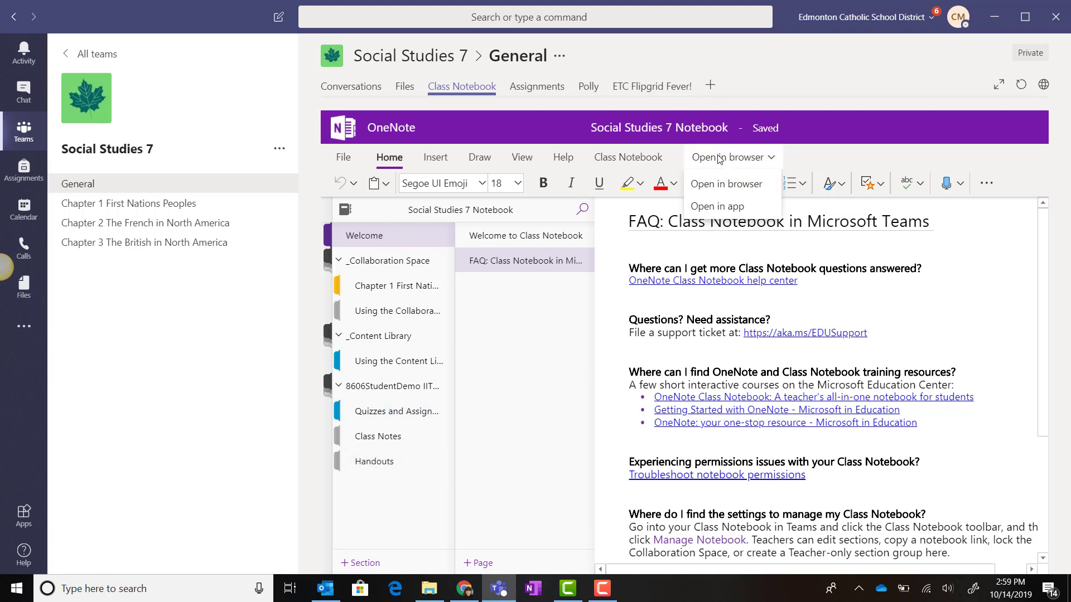
left_click(751, 184)
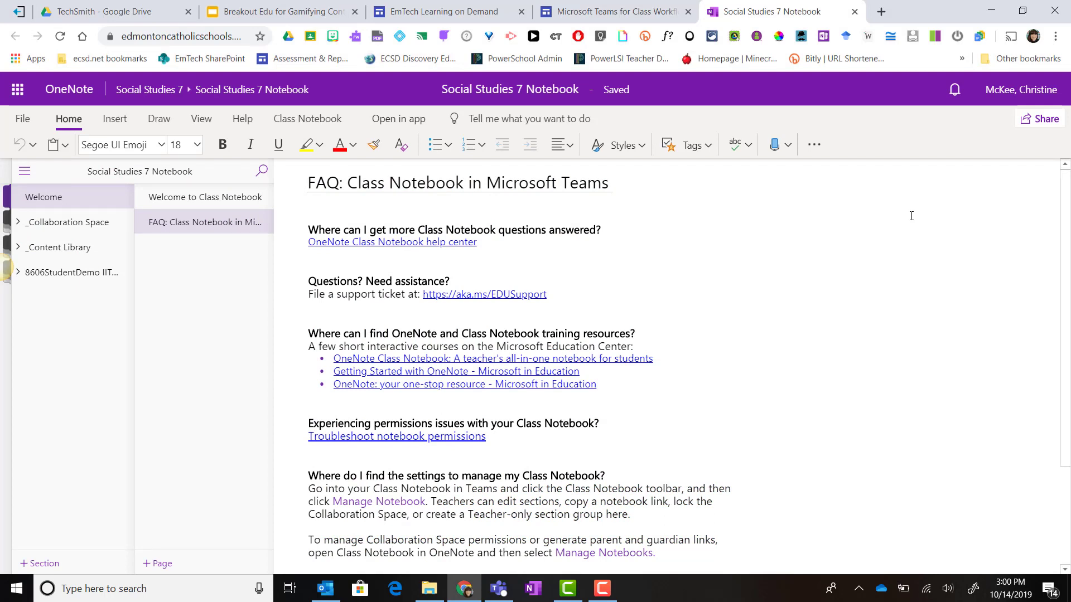
left_click(18, 92)
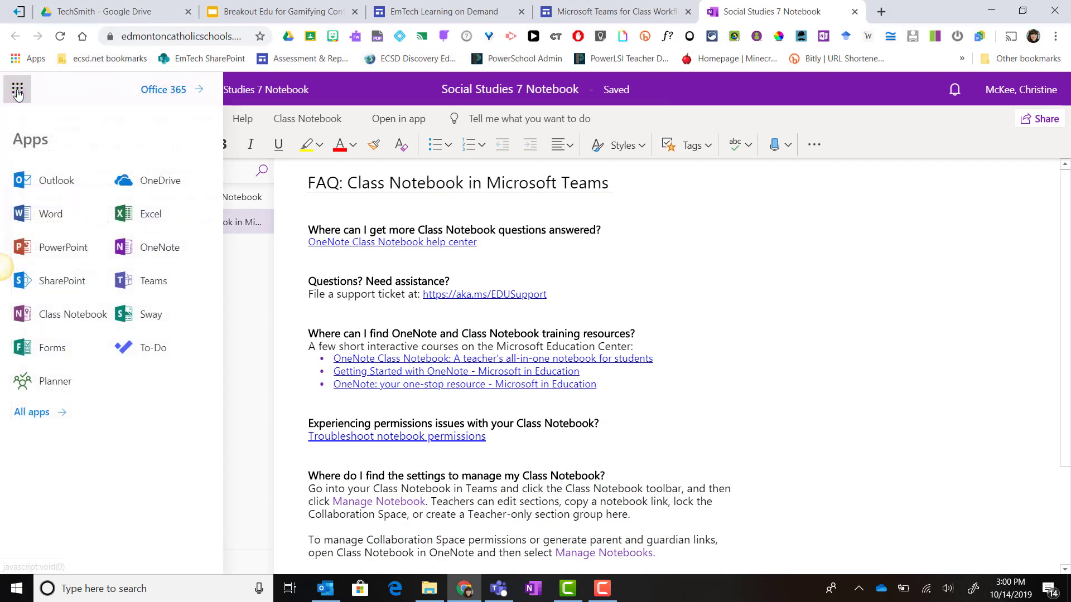
left_click(70, 326)
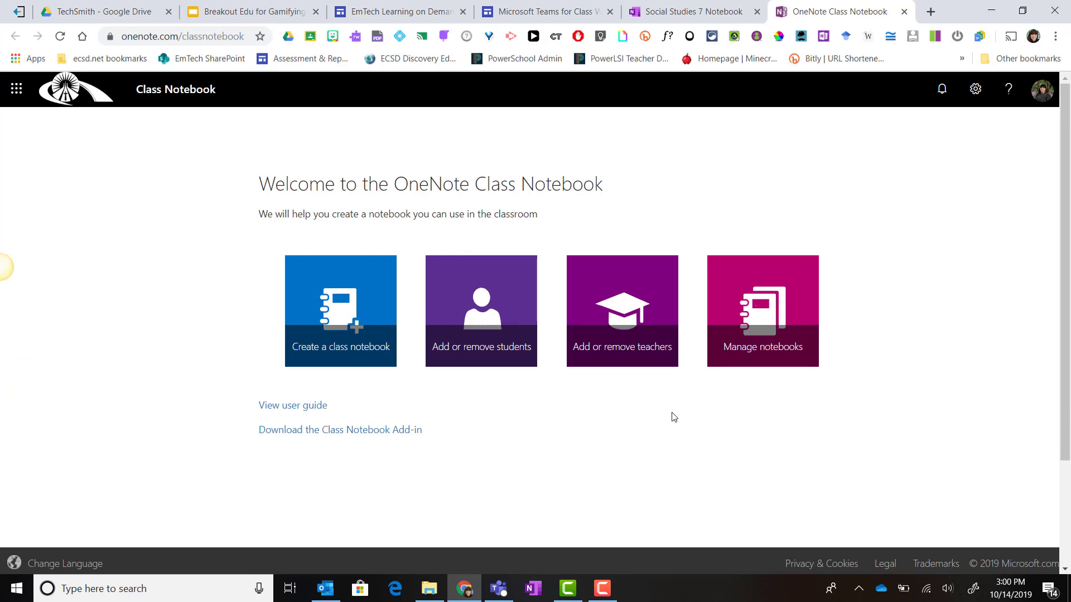
Enable the Teacher-Only section group in the management settings of the Social Studies 7 Notebook.
left_click(751, 337)
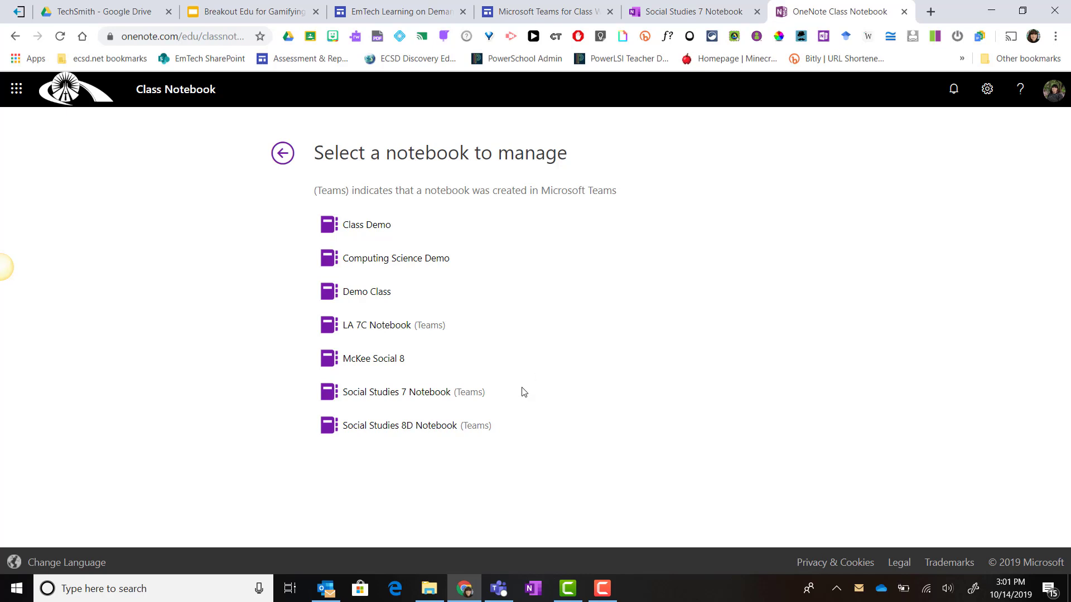
left_click(427, 396)
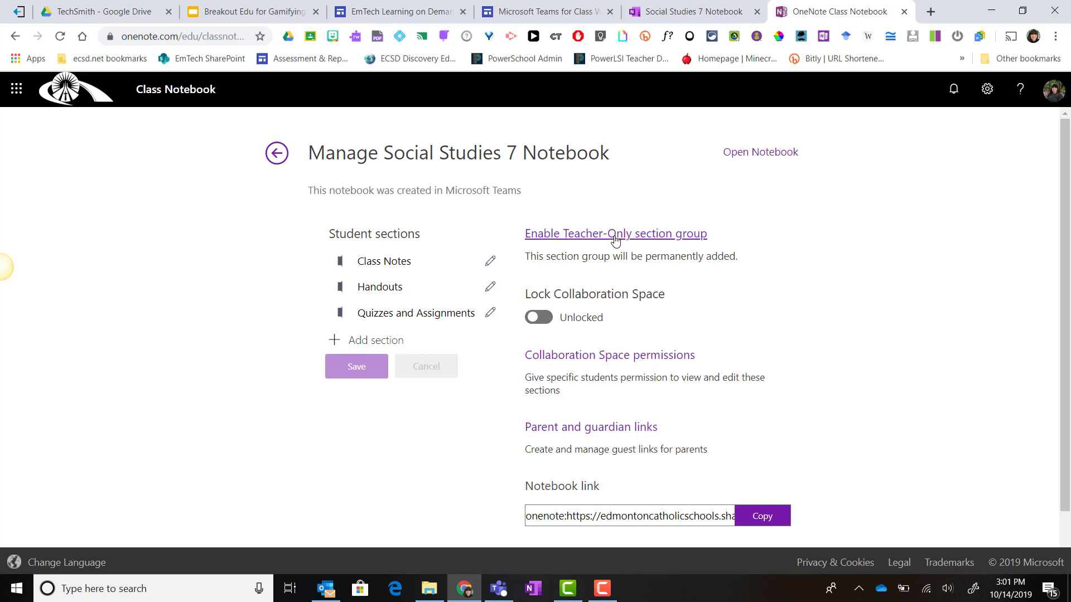
left_click(615, 235)
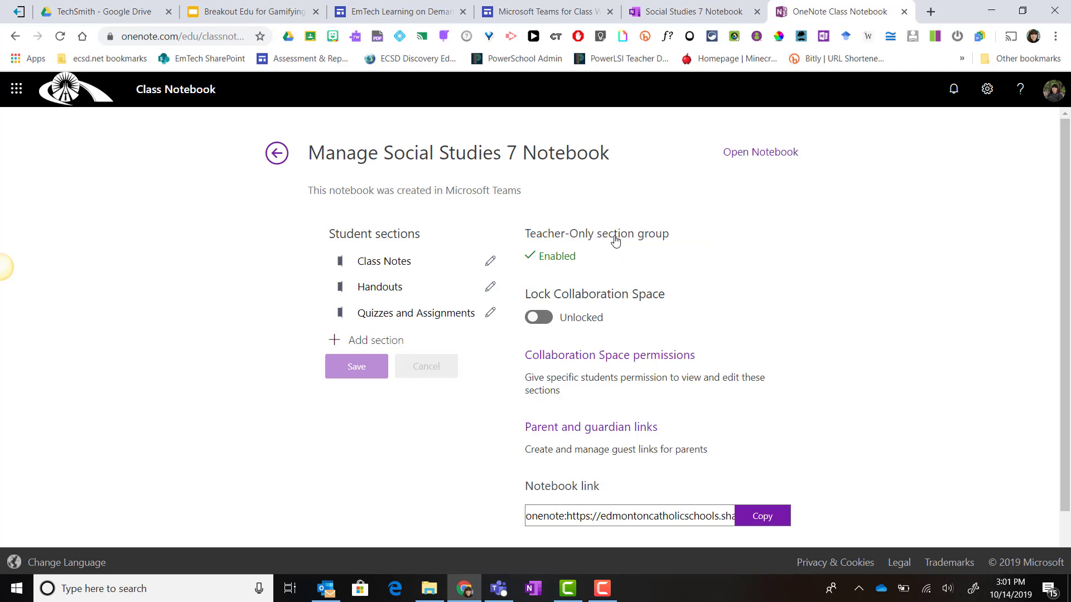
Switch back to Microsoft Teams and read the getting-started page in the notebook's Teacher Only section group.
left_click(498, 589)
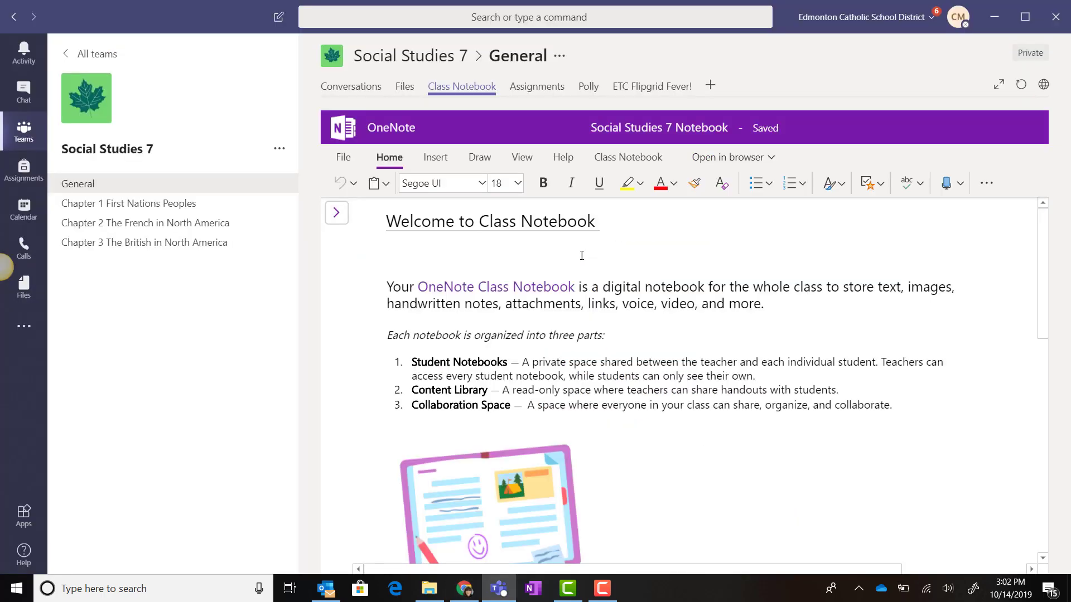
left_click(336, 213)
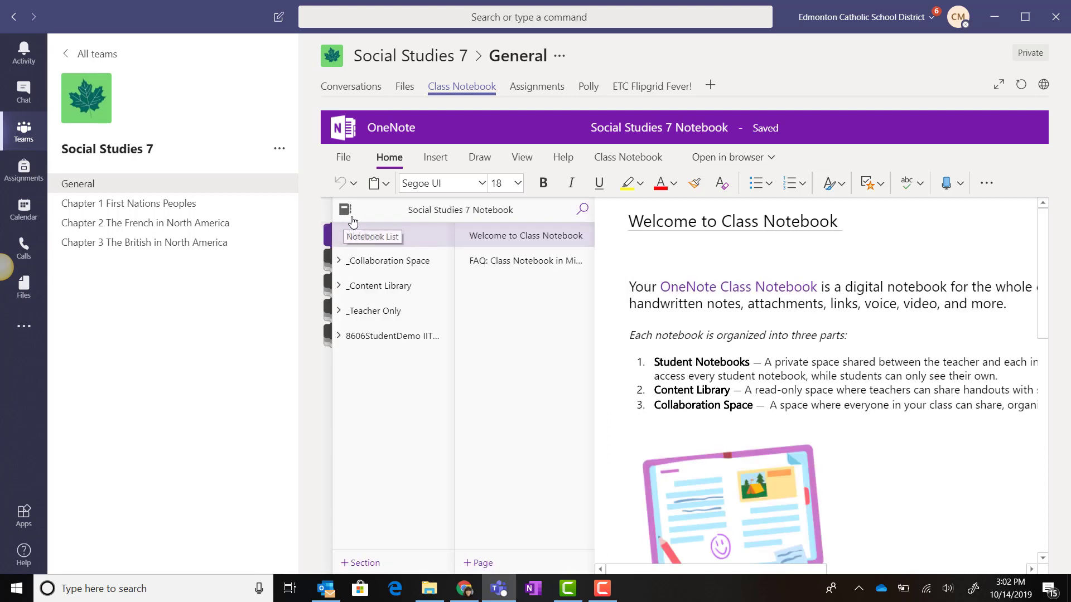
left_click(395, 314)
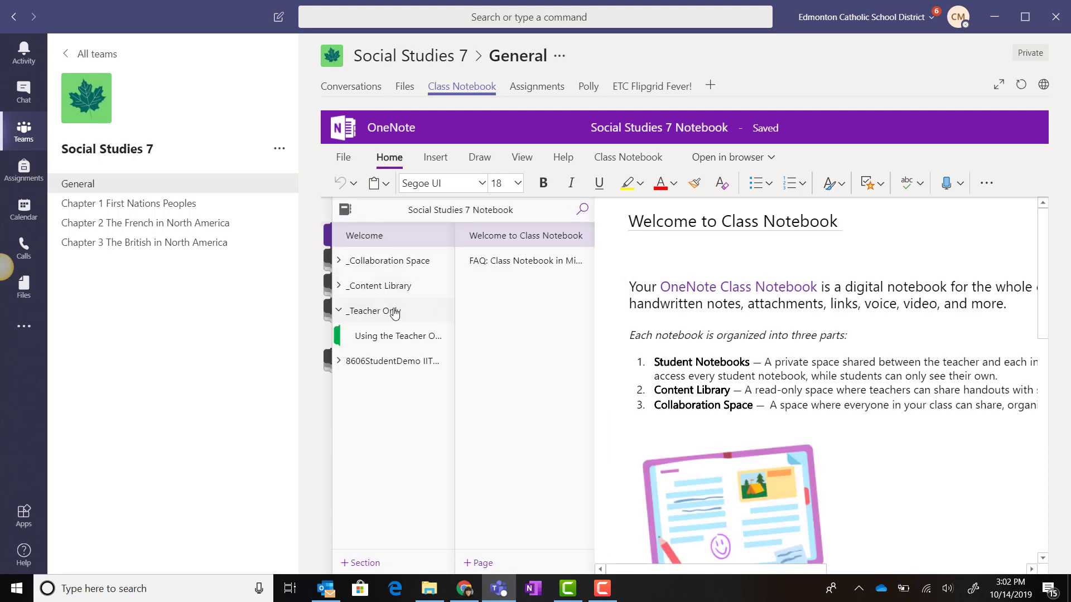
left_click(397, 338)
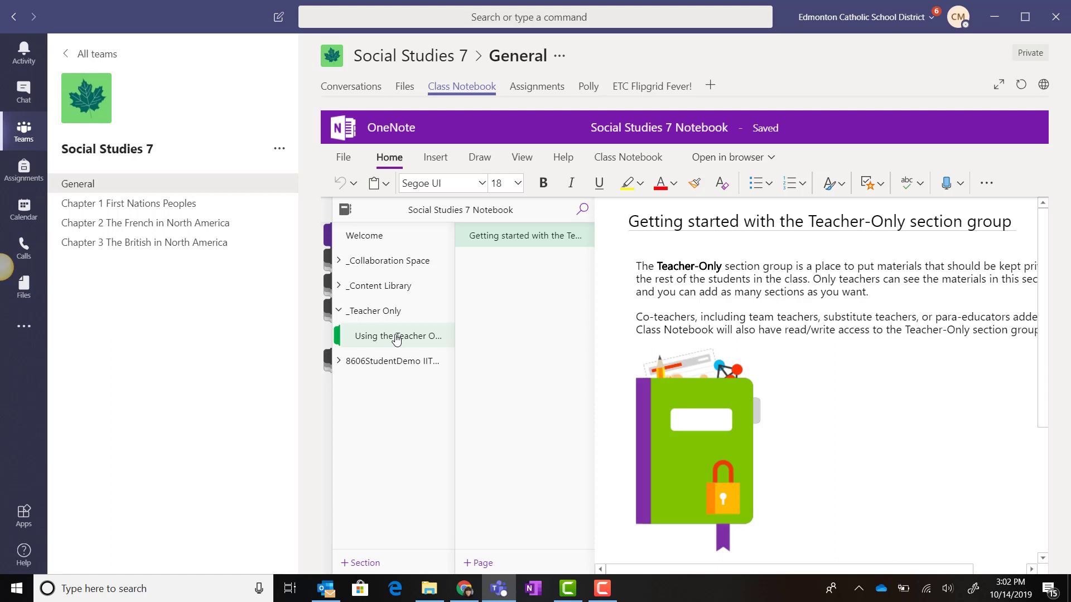
scroll(958, 327, "down", 4)
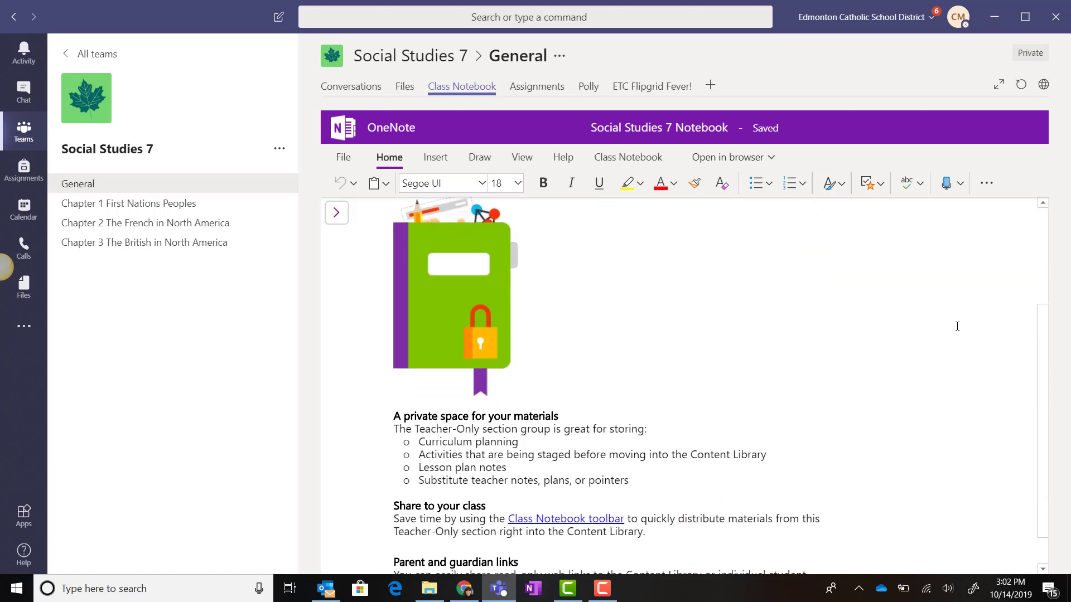